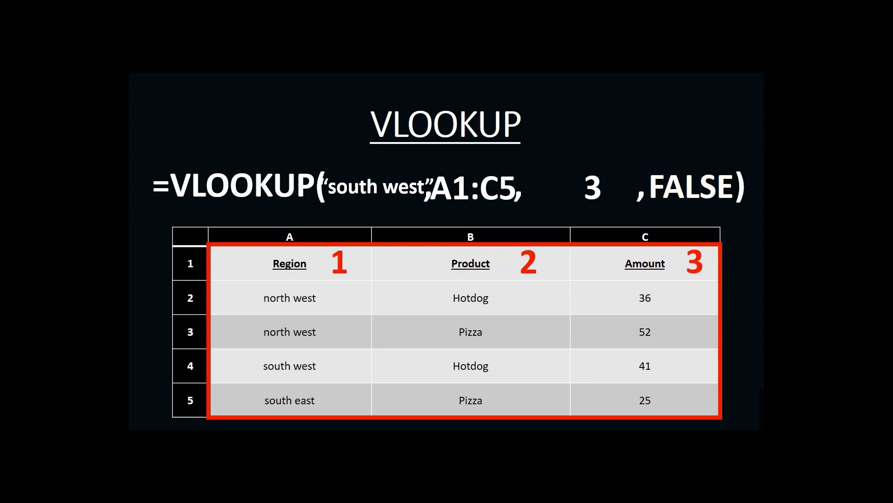
- Exit the PowerPoint slideshow and return to the Excel Region Sales sheet
key(alt+Tab)
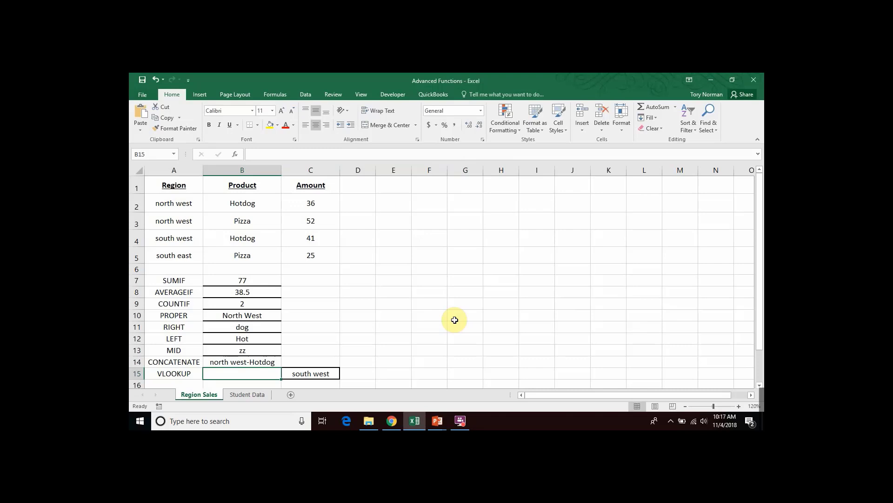
- Enter =VLOOKUP("south west", in B15 as the formula's opening
text(=)
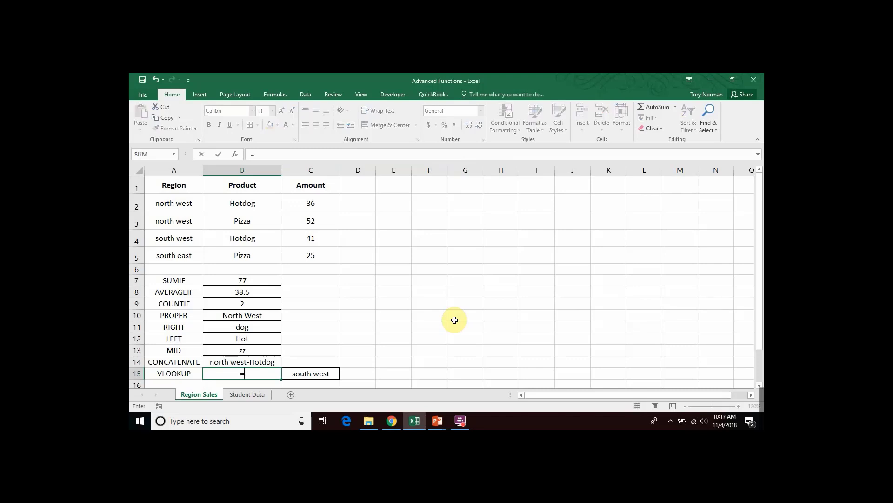
text(VLOO)
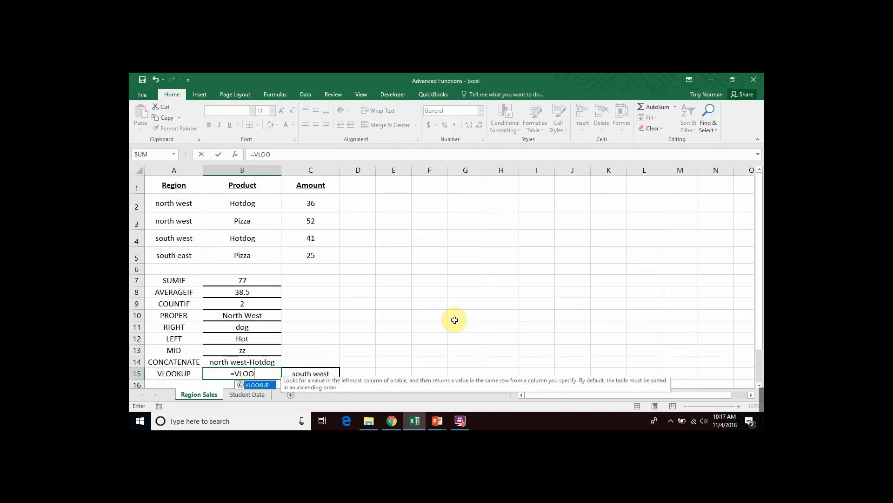
text(KUP)
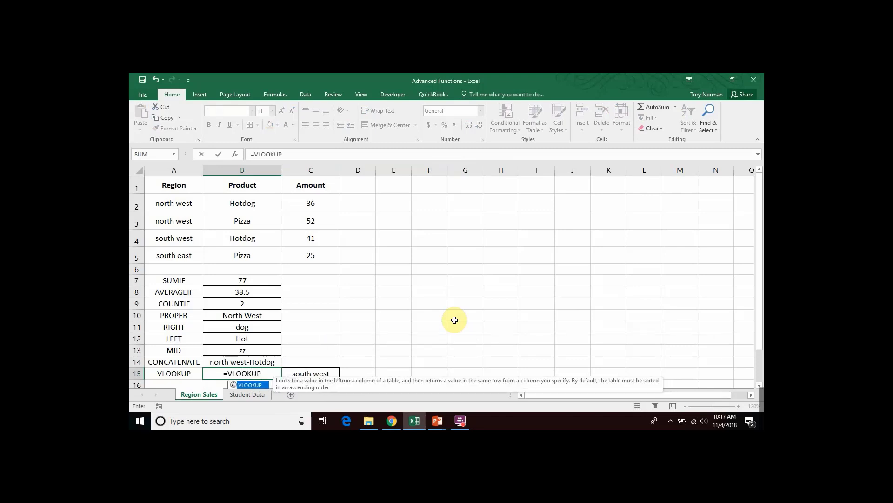
text(()
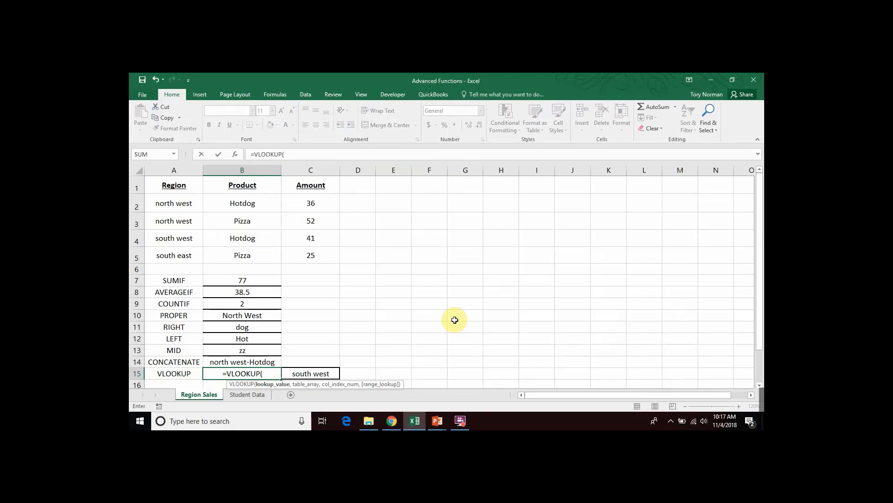
text("south west")
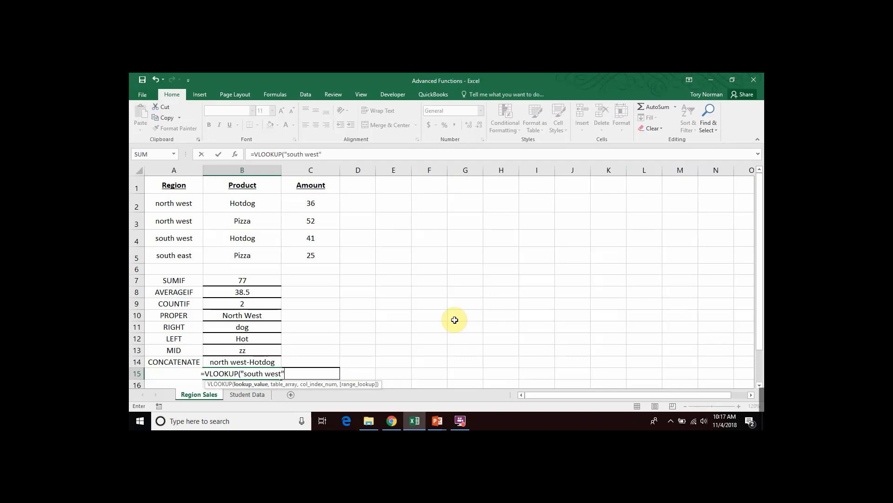
text(,)
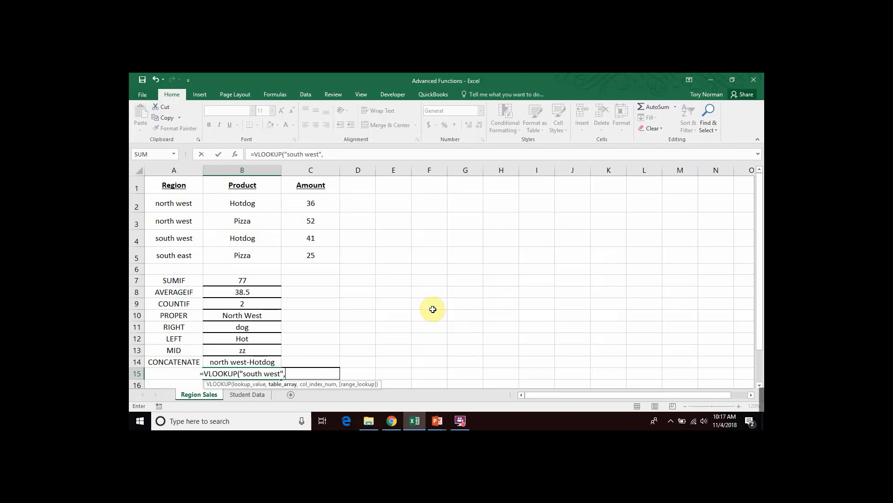
- Complete the B15 formula with table A1:C5, column 3 and FALSE, returning 41
drag(188, 193, 301, 255)
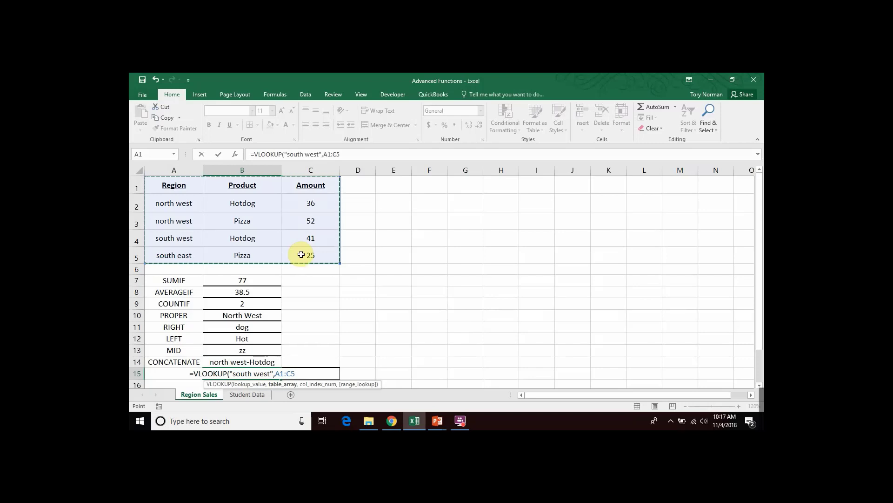
text(,)
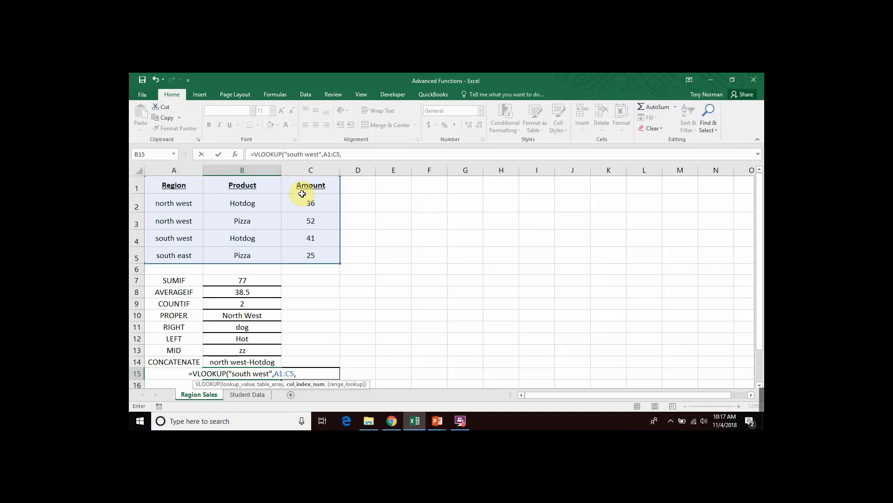
text(3)
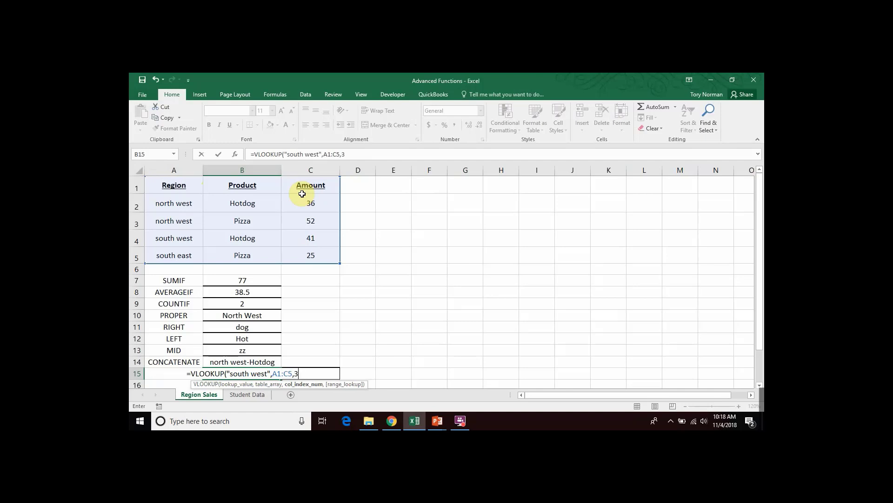
text(,)
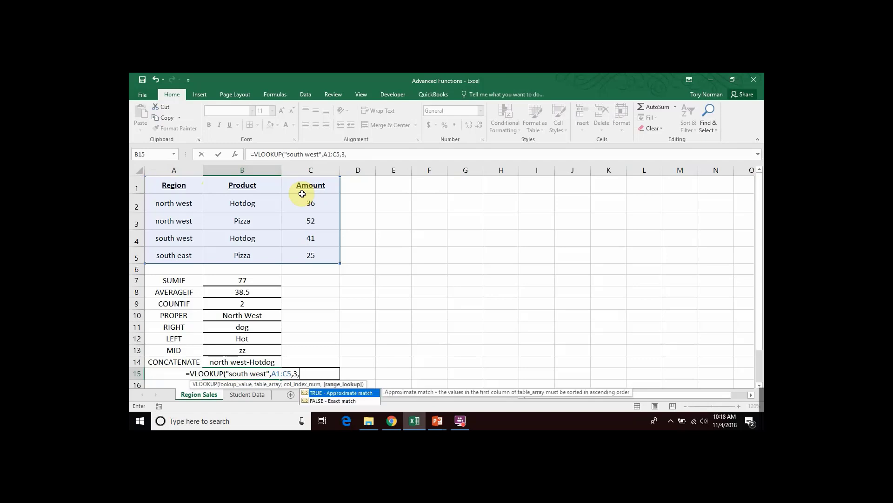
text(FALS)
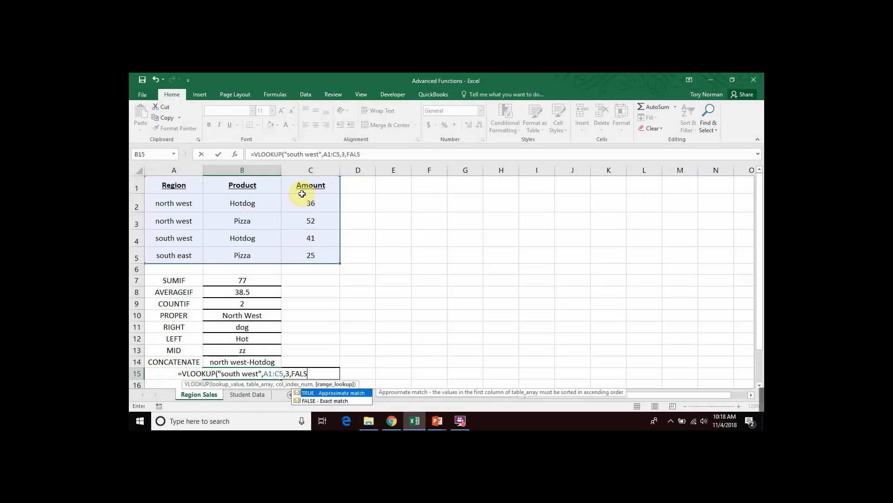
text(E)
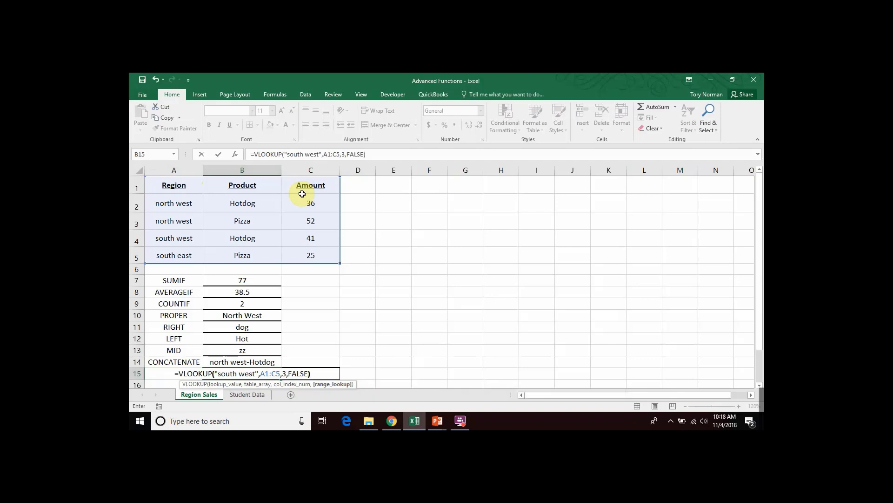
text())
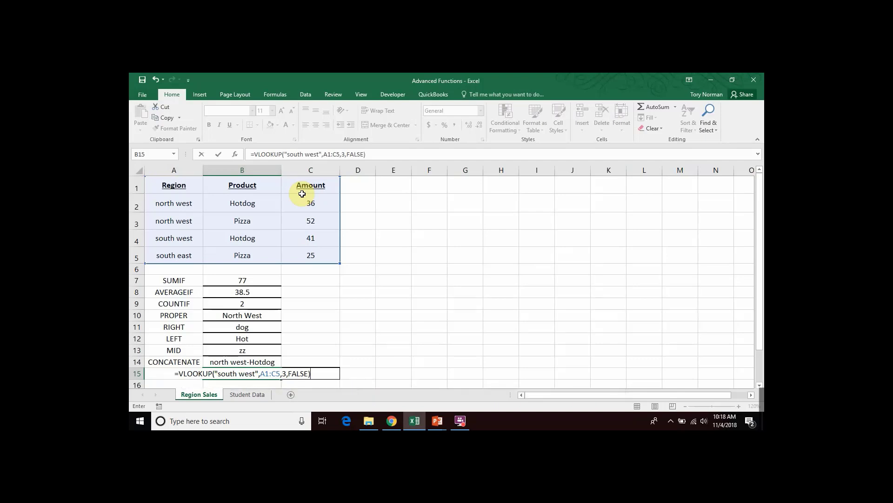
key(Return)
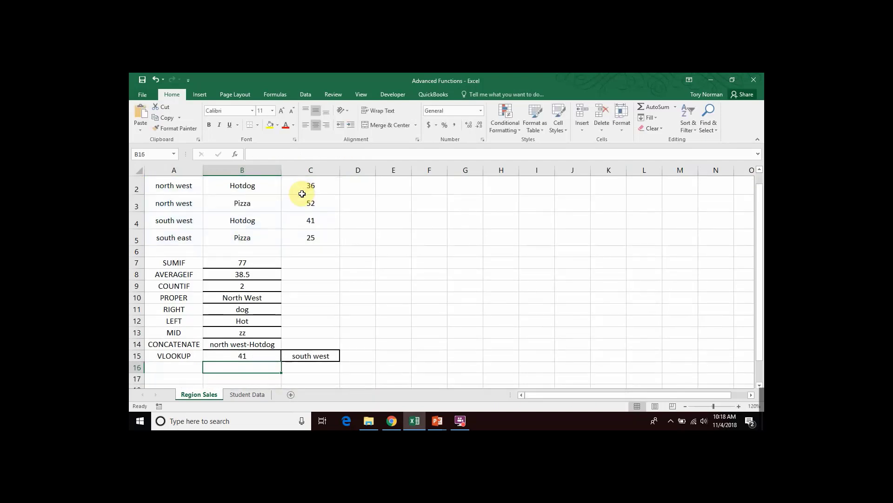
scroll(302, 193, up, 1)
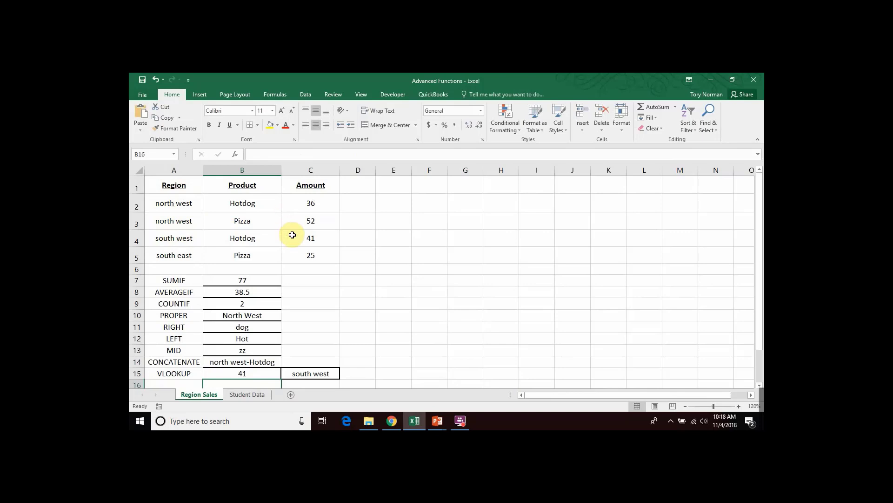
scroll(292, 235, down, 1)
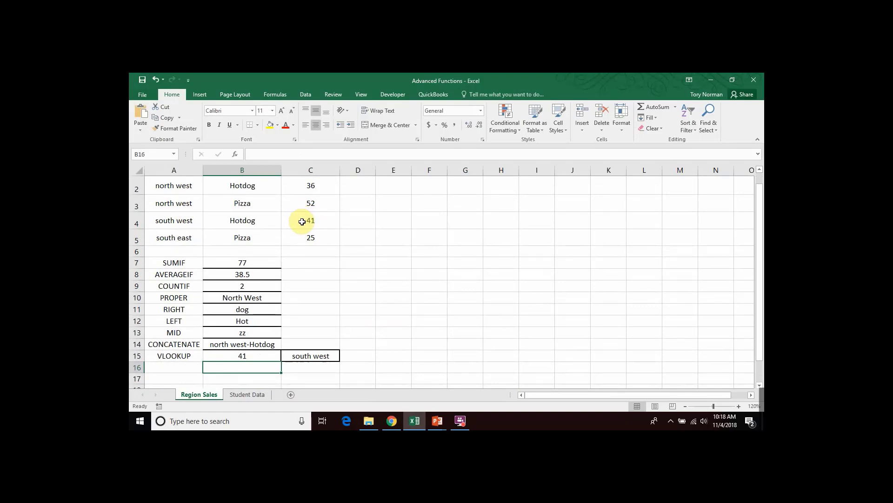
click(256, 355)
scroll(254, 341, up, 1)
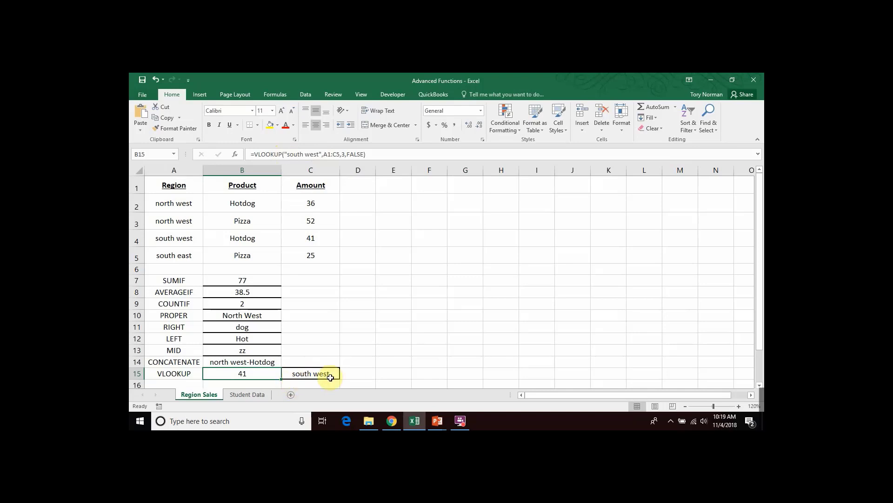
- Replace the fixed "south west" lookup value in B15's formula with C15
click(322, 154)
key(BackSpace)
key(BackSpace)
key(BackSpace)
key(BackSpace)
key(BackSpace)
key(BackSpace)
key(BackSpace)
key(BackSpace)
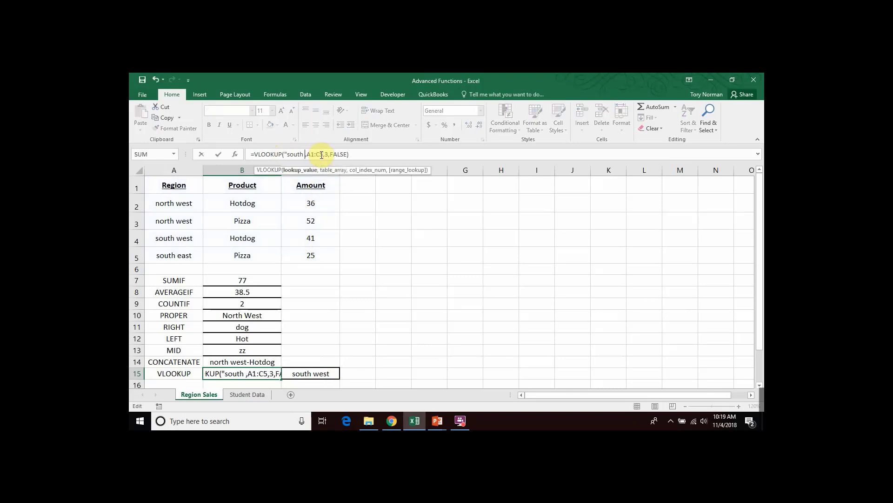
key(BackSpace)
key(BackSpace)
key(BackSpace)
key(BackSpace)
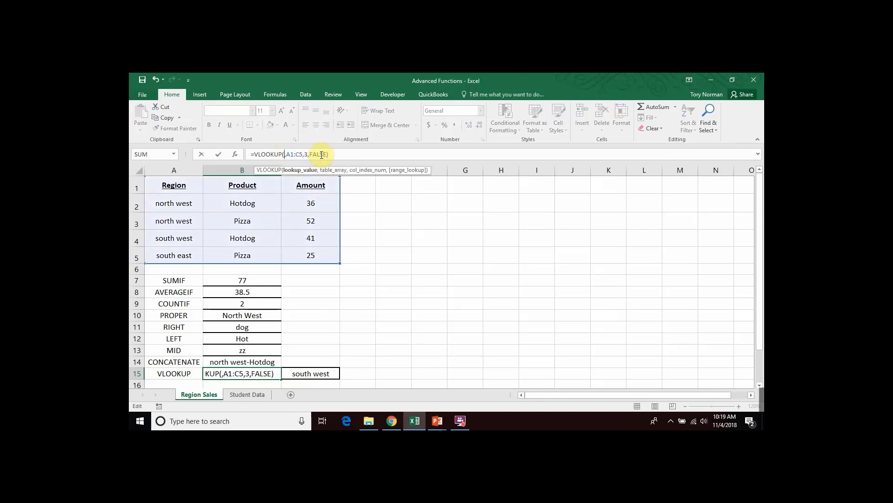
text(C12)
key(BackSpace)
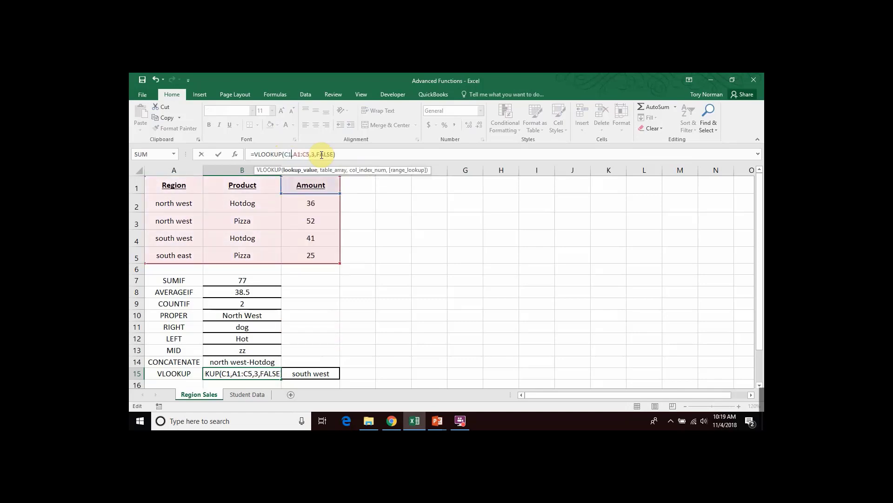
text(5)
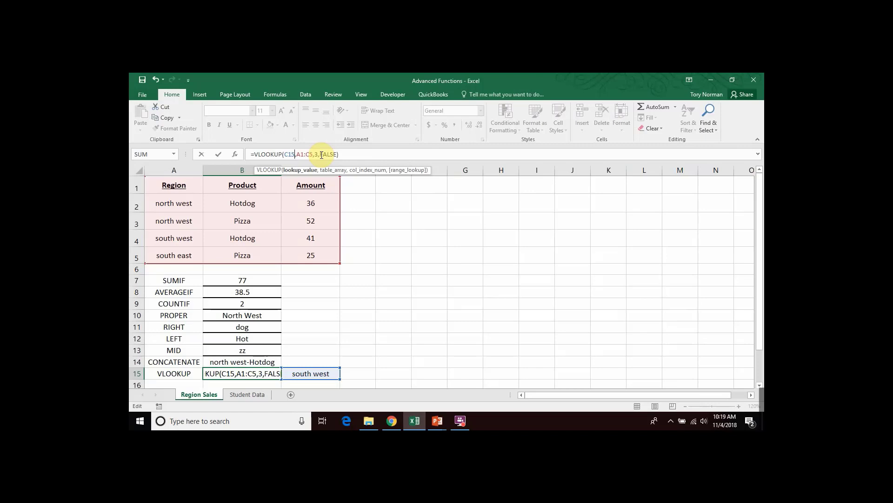
key(Return)
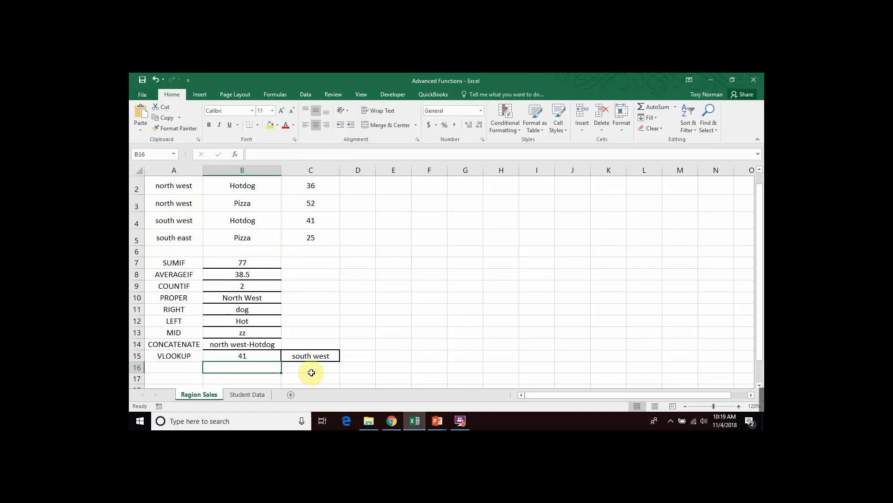
- Change C15 from south west to south east so B15 returns 25
double_click(323, 355)
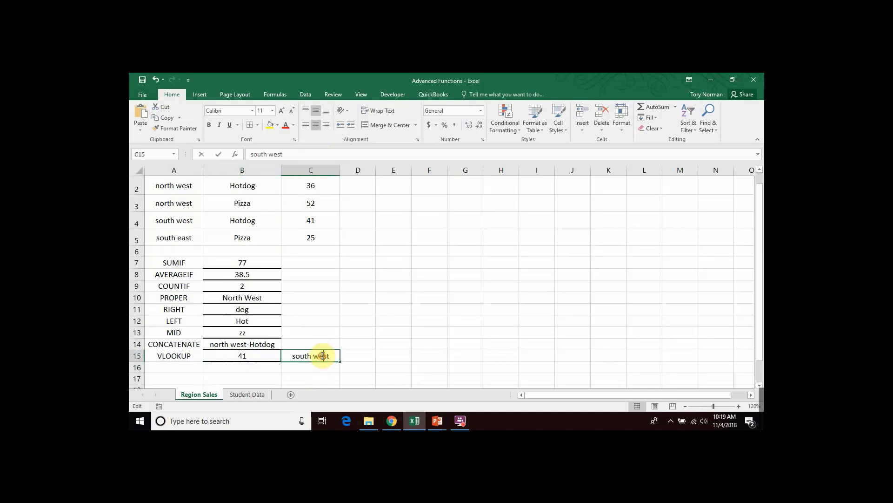
key(BackSpace)
key(BackSpace)
key(BackSpace)
key(BackSpace)
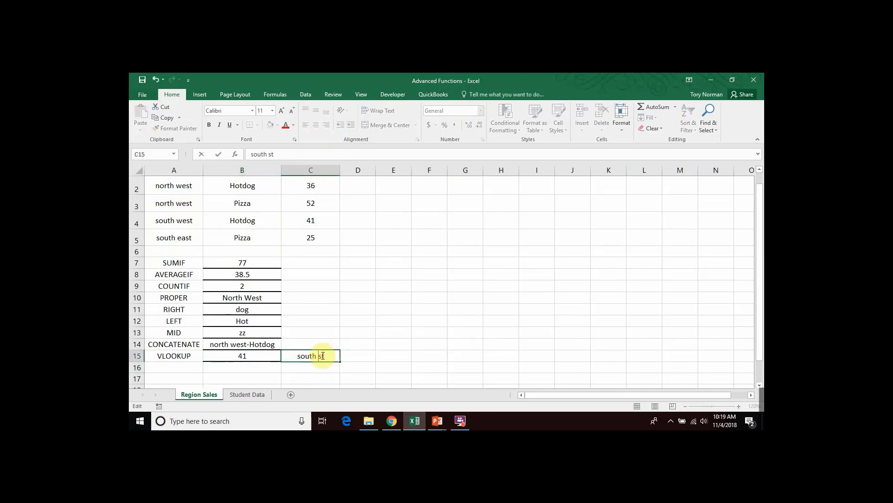
text(east)
key(Return)
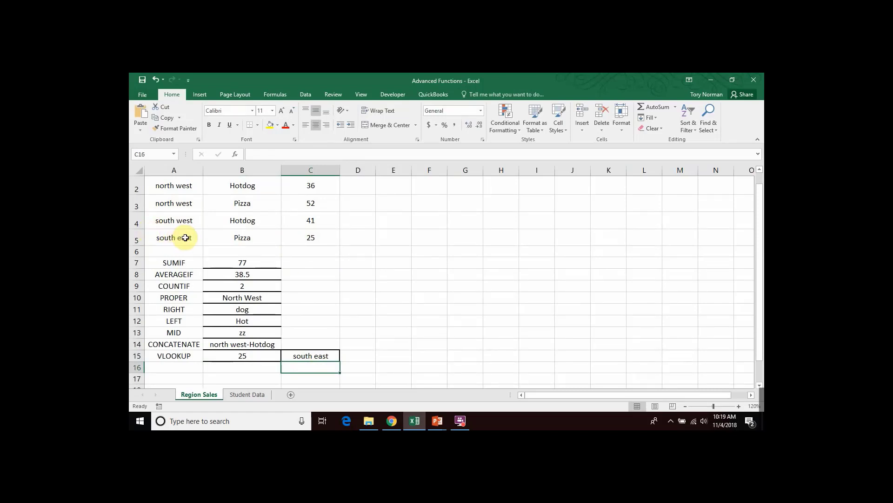
click(326, 321)
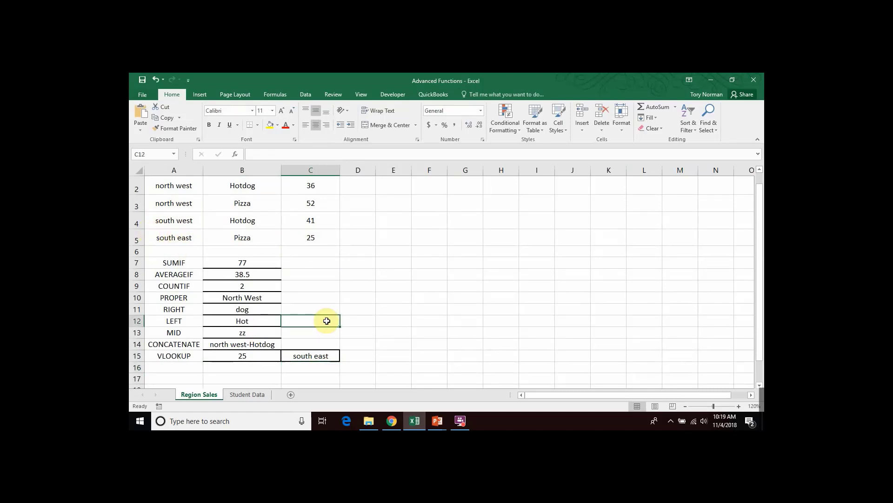
click(259, 366)
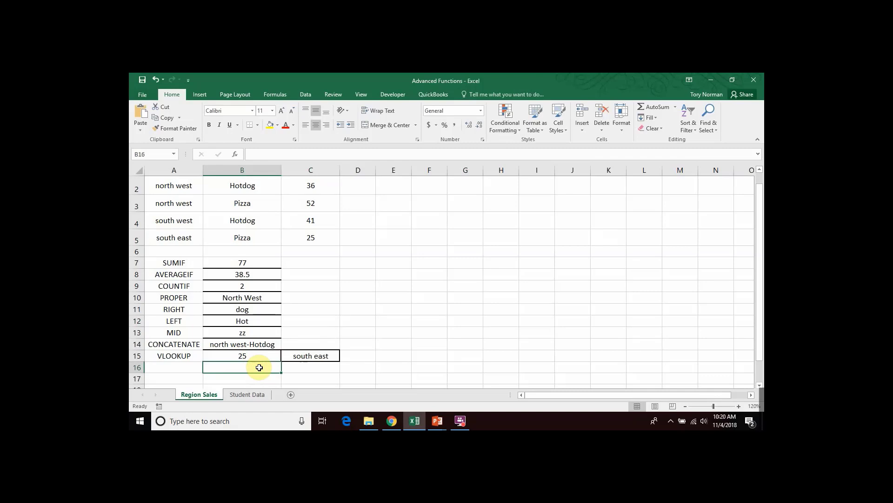